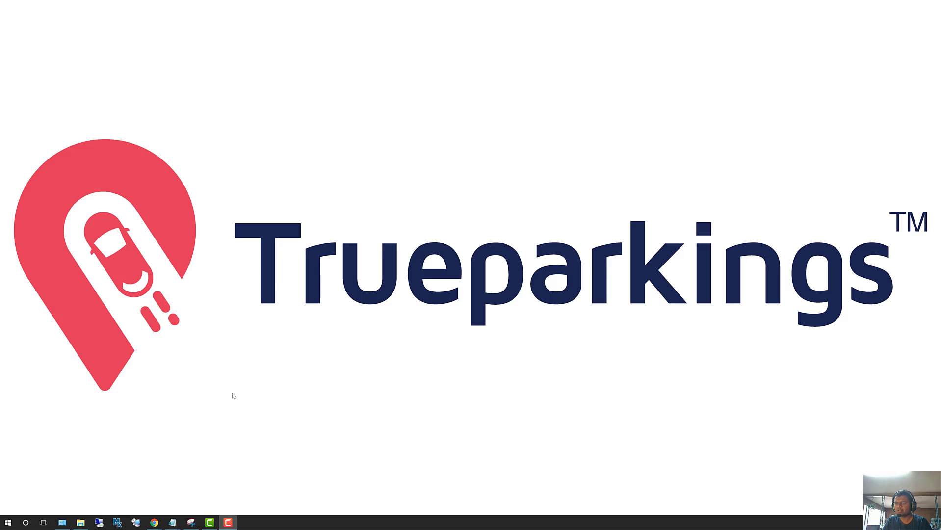
Step: Bring the Untitled - Notepad scan-to-email checklist to the front over the Trueparkings title card
mouse_move(173, 523)
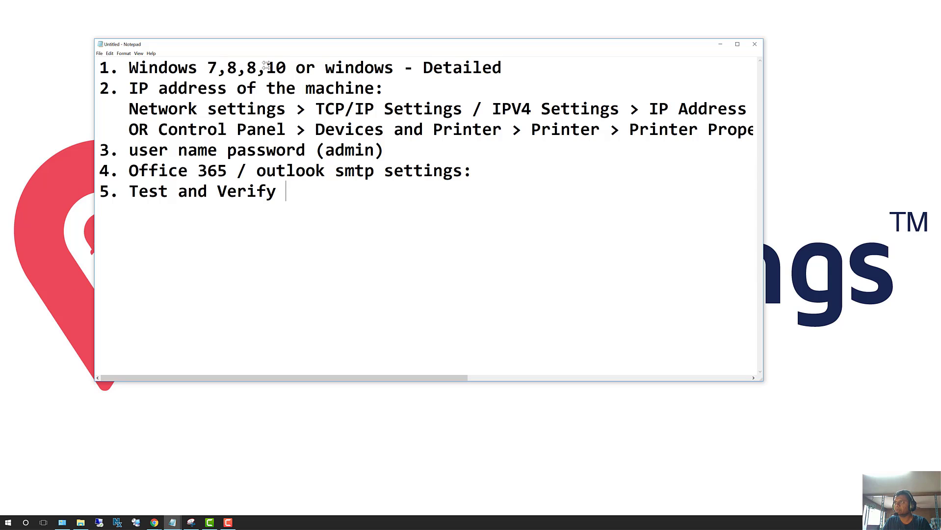
Step: Widen the Notepad window leftward and change line 1's Windows versions from 7,8,8,10 to 7,8,8.1,10
left_click_drag(266, 66, 265, 68)
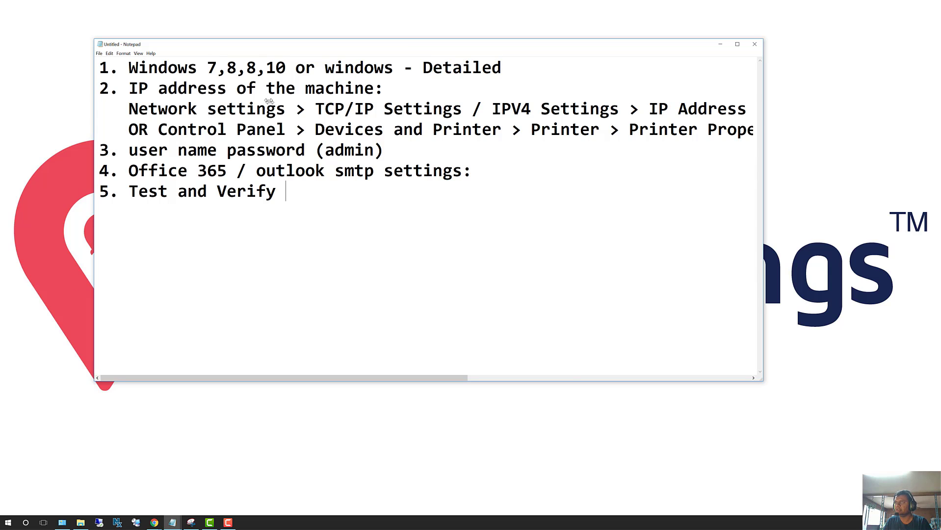
left_click_drag(271, 104, 290, 153)
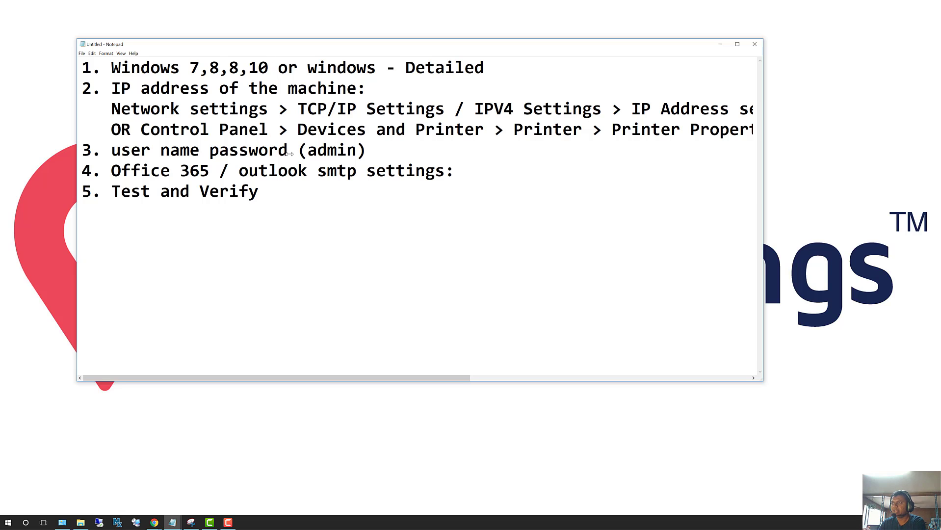
key("Left")
key("Left")
key("Left")
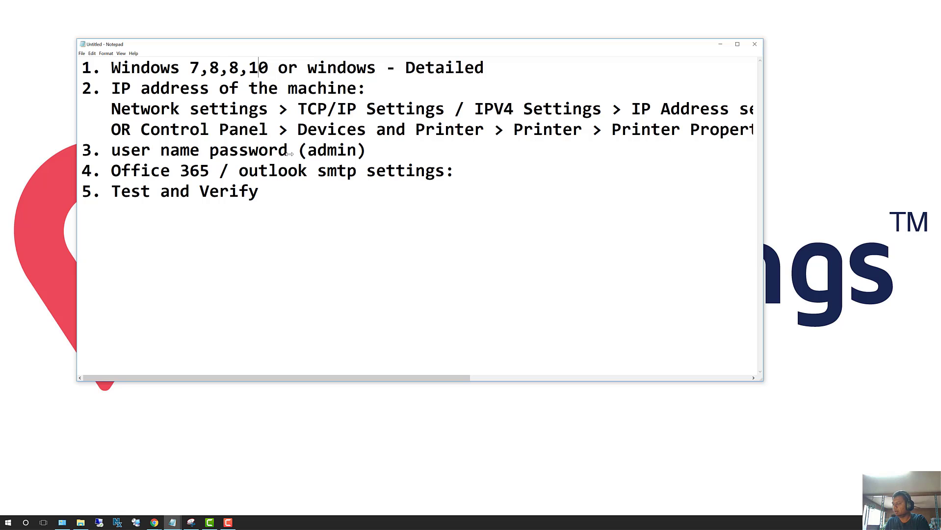
type(".1")
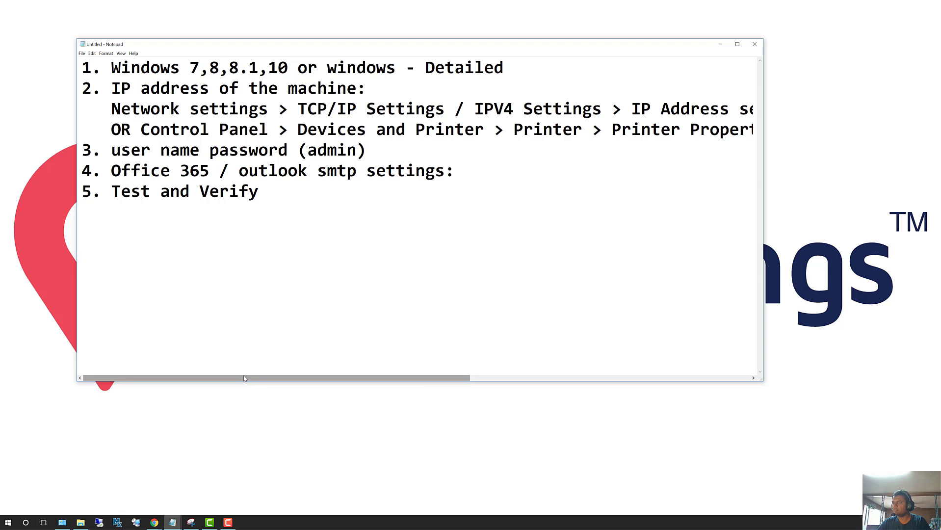
left_click_drag(244, 378, 247, 378)
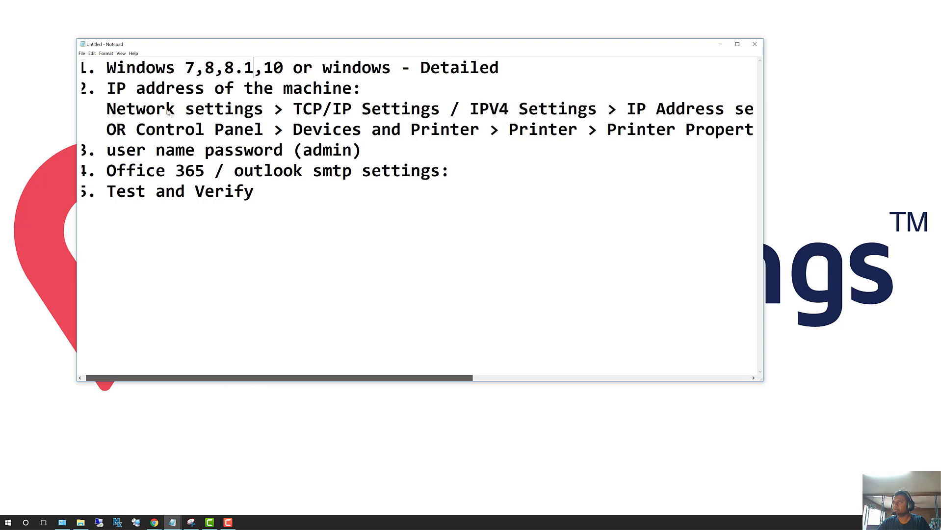
key("Home")
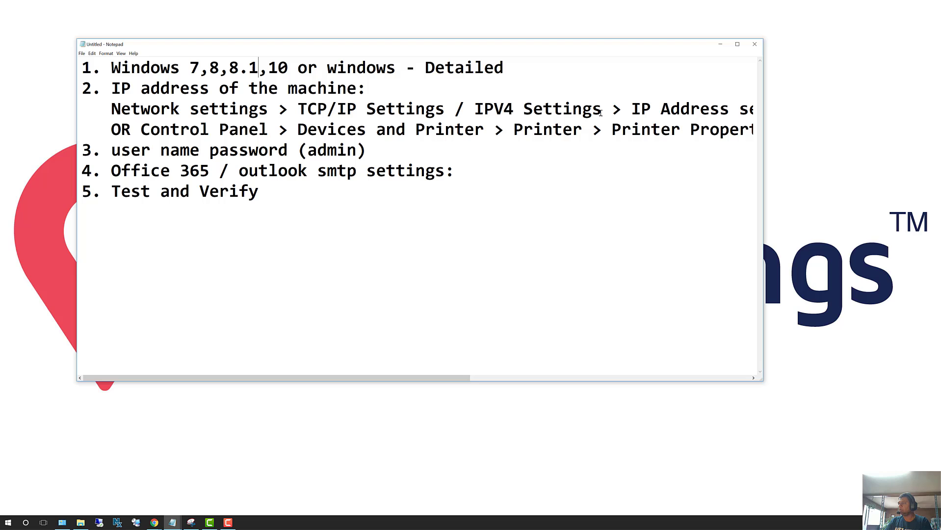
left_click_drag(441, 380, 310, 295)
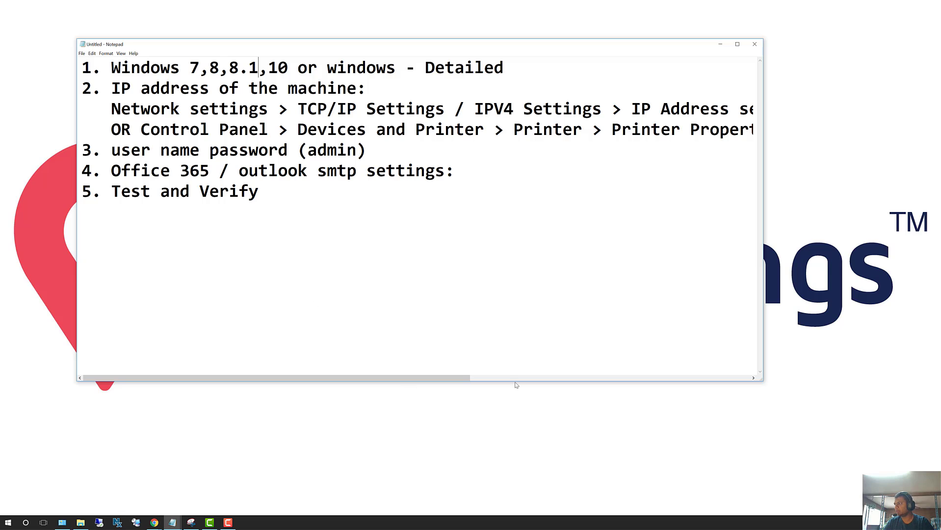
Step: Scroll the checklist horizontally to reveal the long IP address lines
left_click(753, 378)
left_click(753, 378)
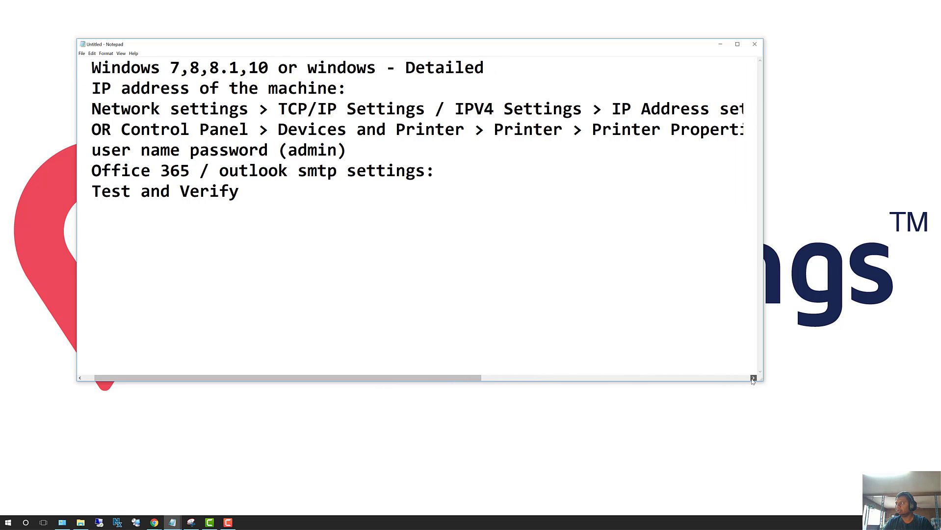
left_click(753, 377)
left_click(753, 378)
left_click(753, 378)
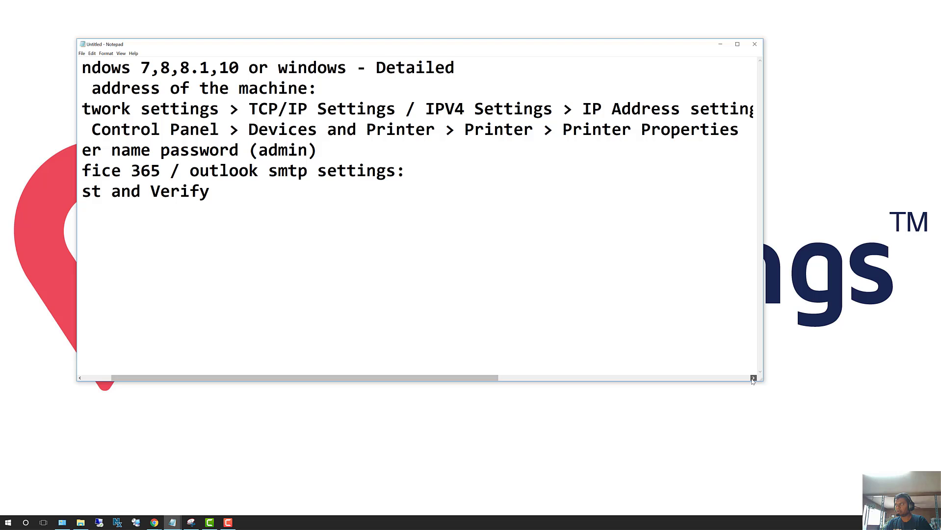
left_click(753, 377)
left_click(753, 377)
left_click(753, 378)
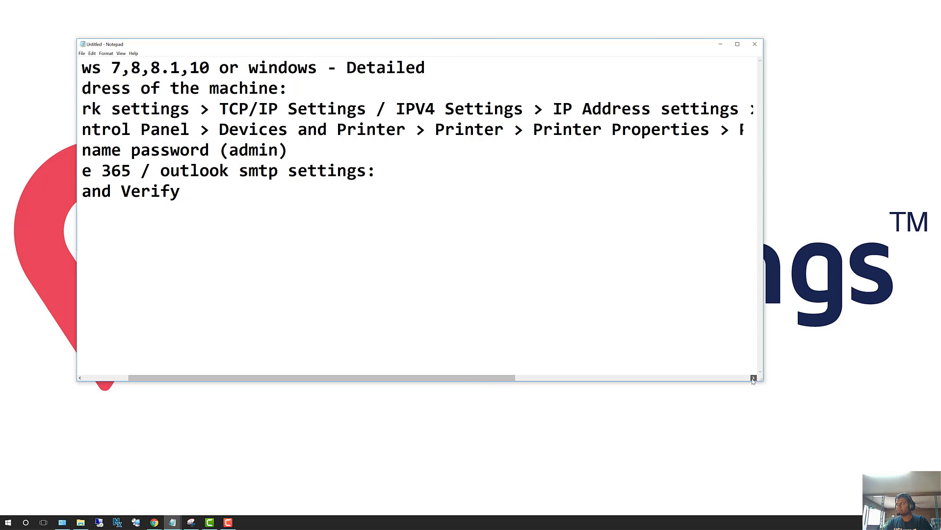
left_click(753, 378)
left_click(753, 378)
left_click(753, 377)
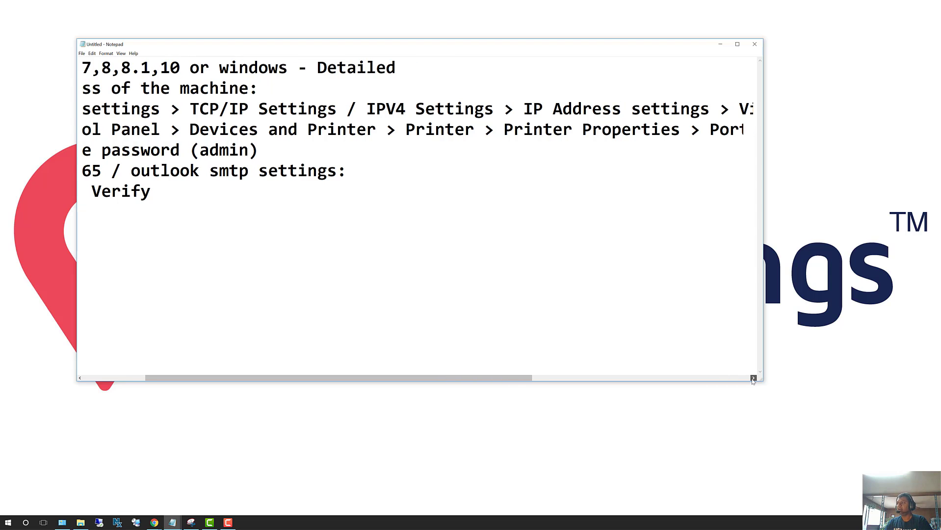
left_click(753, 378)
left_click_drag(510, 378, 581, 378)
Step: Read to the end of the IP address lines, then bring Chrome's blank New Tab page forward
scroll(346, 376, "right", 1)
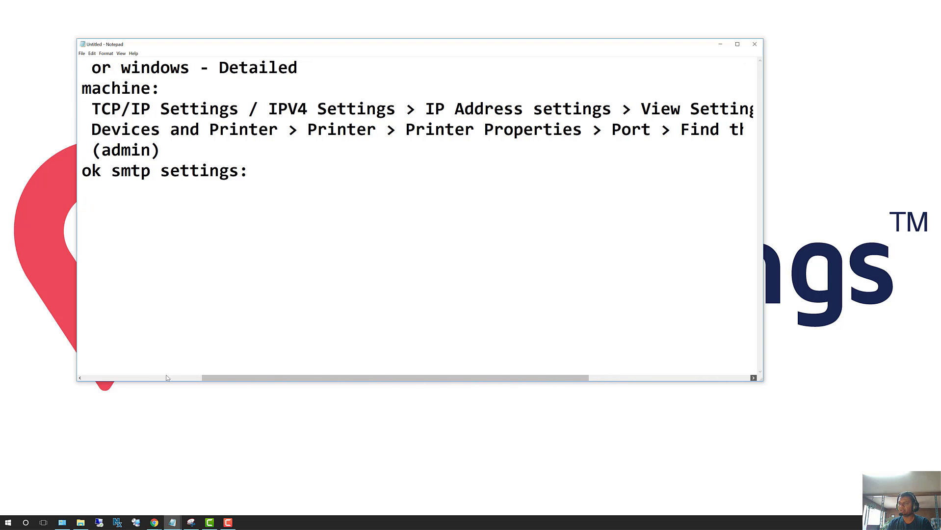
scroll(162, 377, "right", 1)
scroll(155, 382, "right", 3)
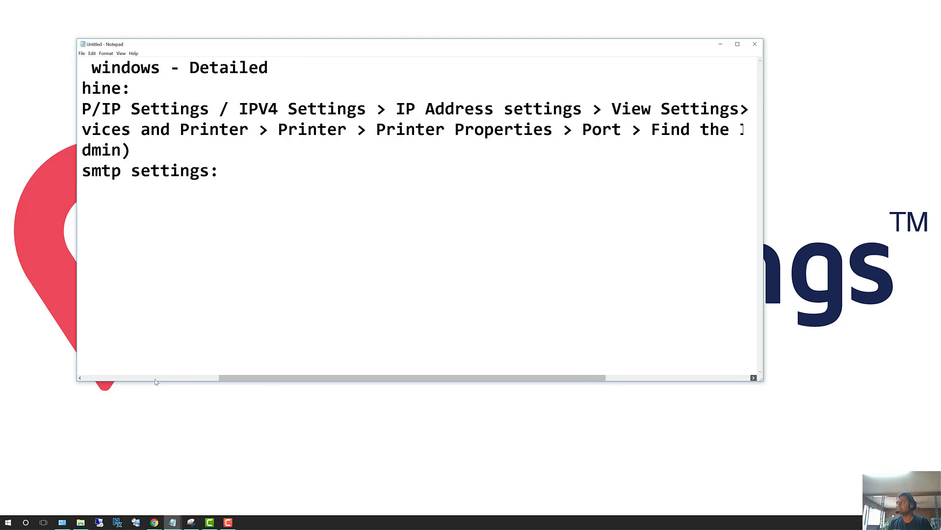
scroll(156, 381, "right", 3)
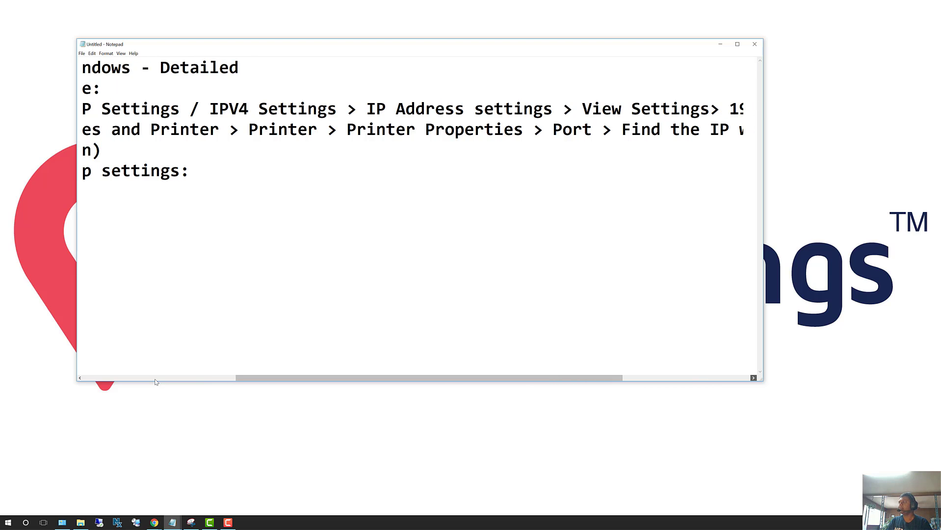
scroll(158, 381, "right", 3)
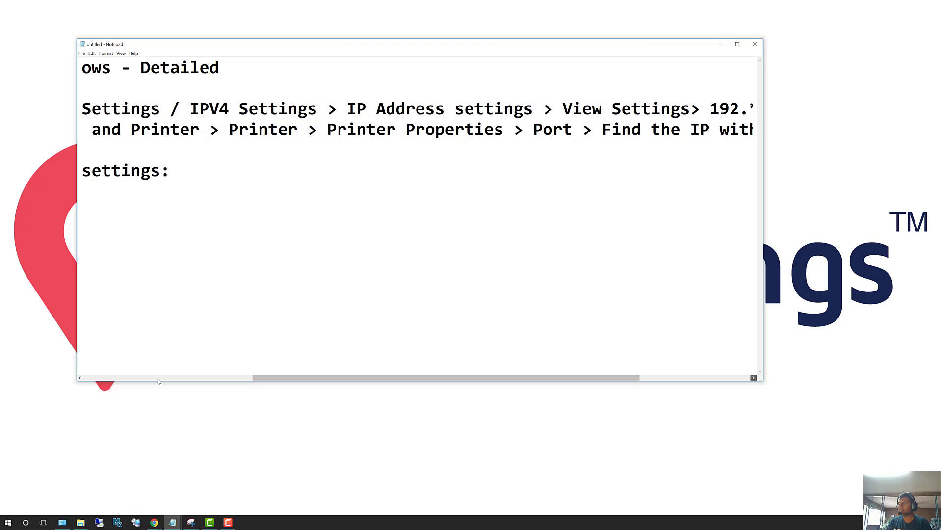
scroll(382, 252, "right", 1)
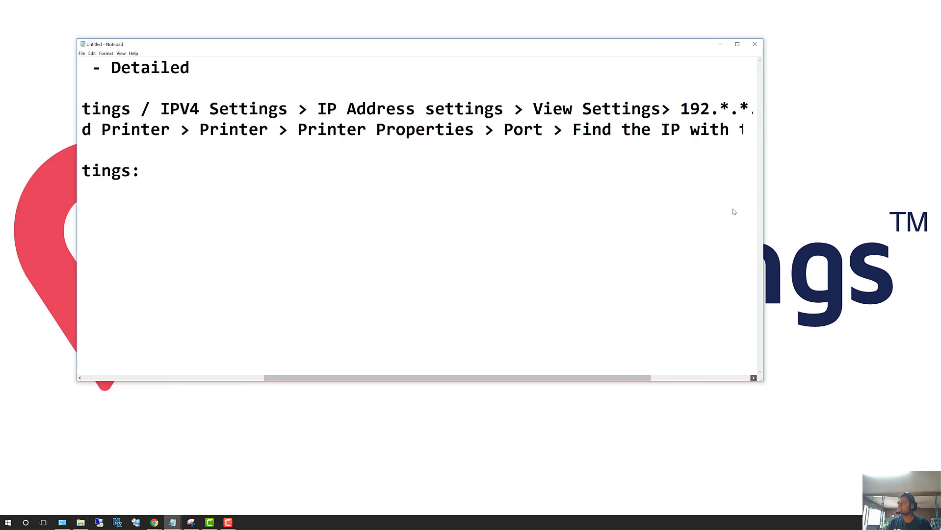
scroll(733, 210, "right", 5)
scroll(340, 368, "right", 7)
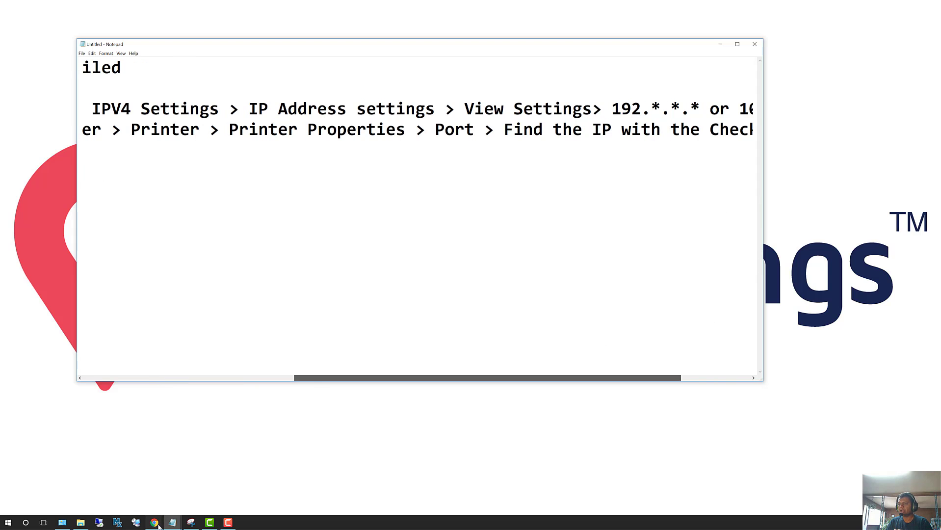
scroll(109, 523, "right", 2)
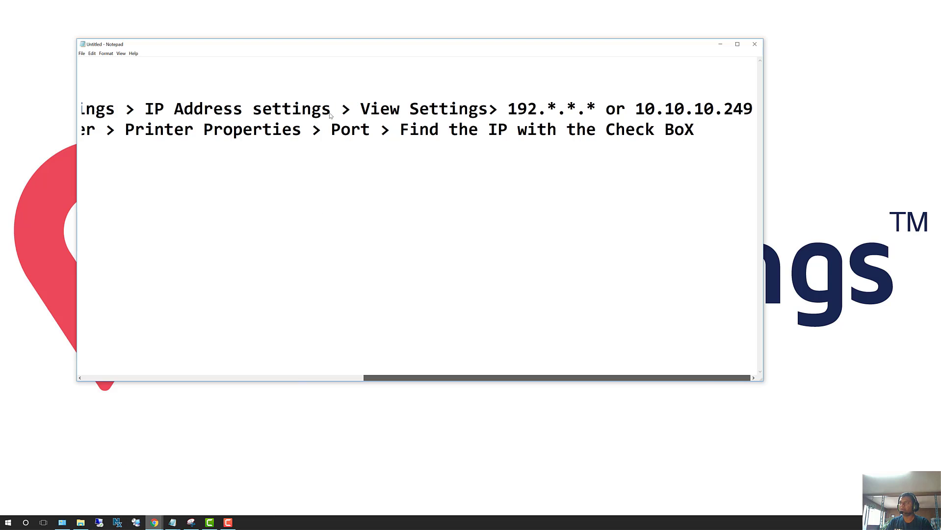
left_click(74, 490)
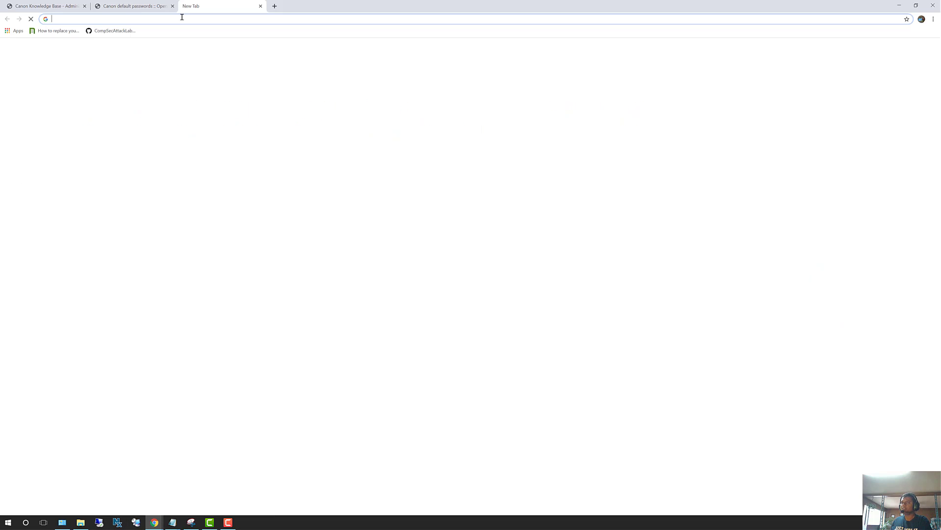
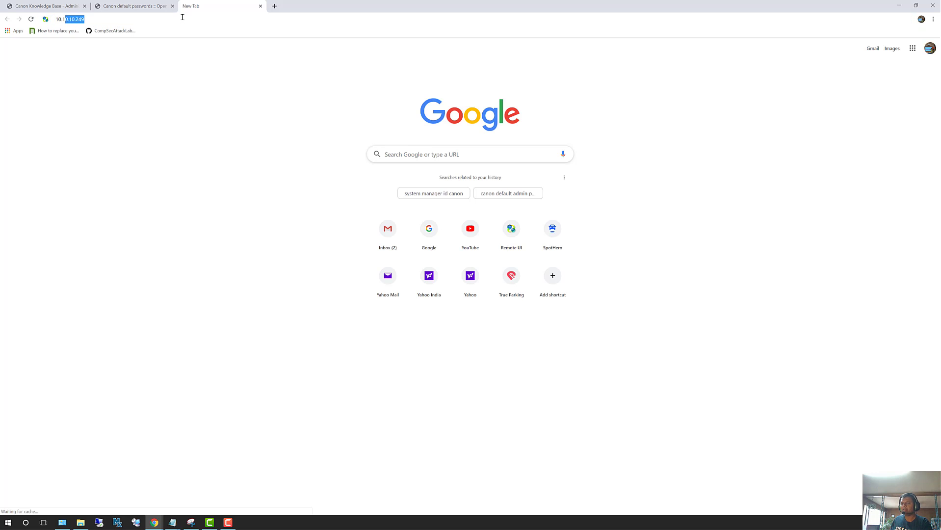
Step: Enter the printer address 10.10.10.249 in the address bar to load its Remote UI
type("0.10.2")
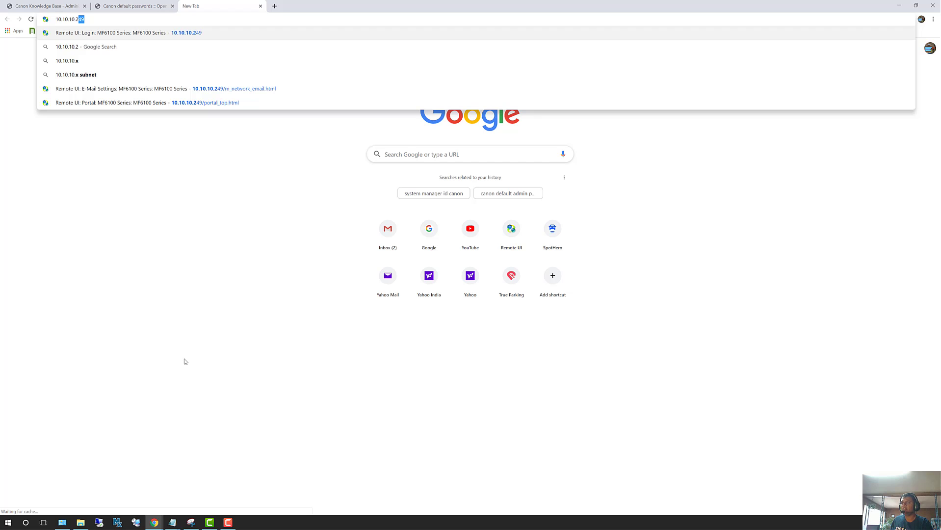
type("49")
key("Return")
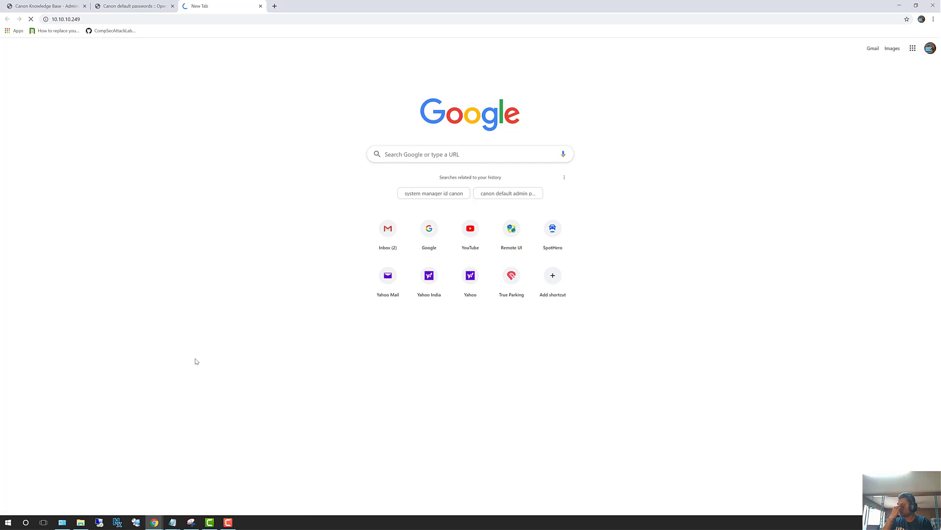
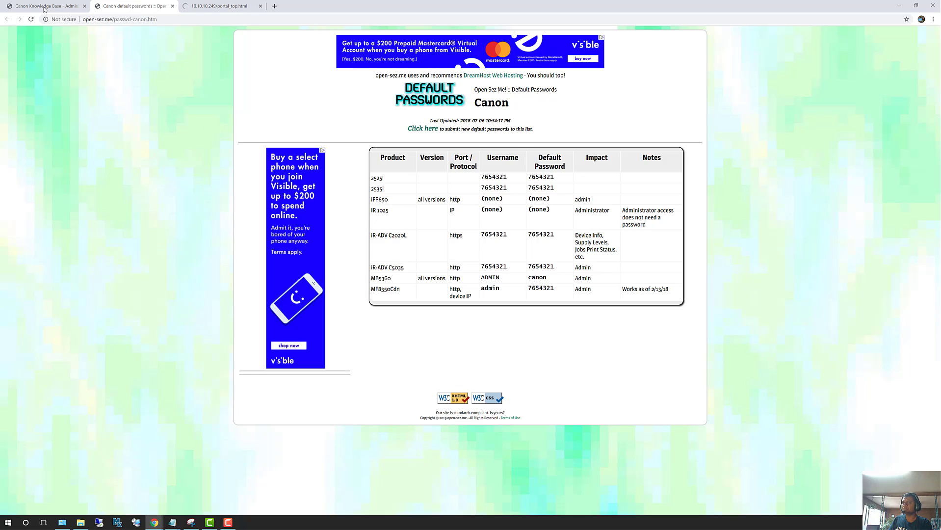
Step: Switch back to the Canon Knowledge Base tab with the PIXMA/MAXIFY administrator password article
left_click(44, 7)
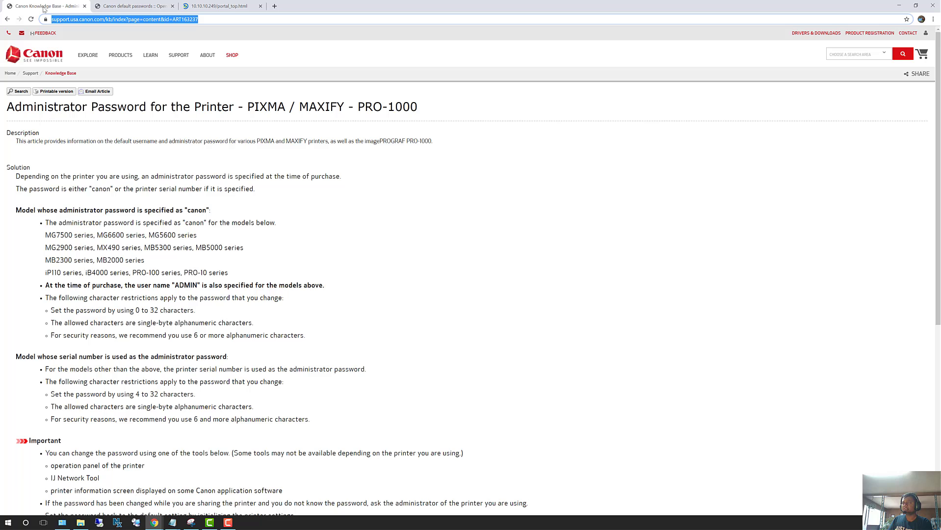
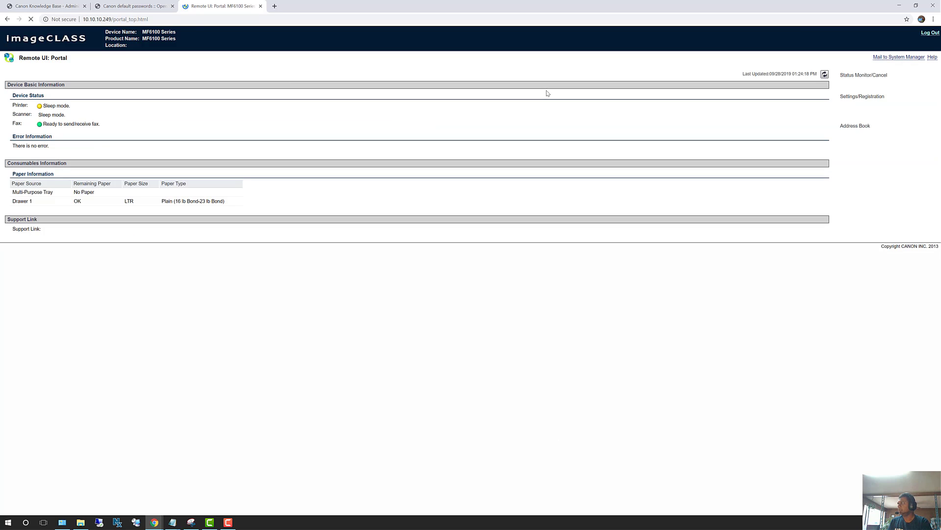
Step: Go to Settings/Registration and open Network Settings under System Settings
left_click(870, 101)
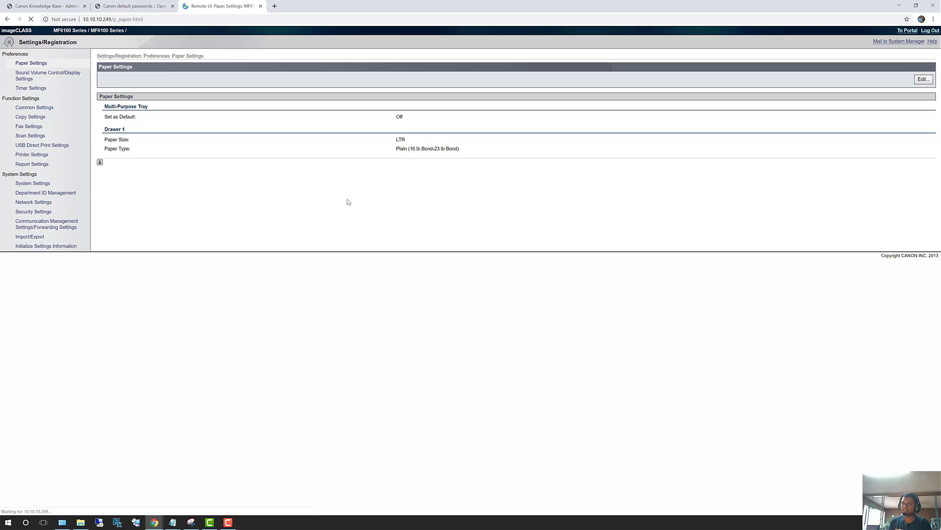
left_click(29, 203)
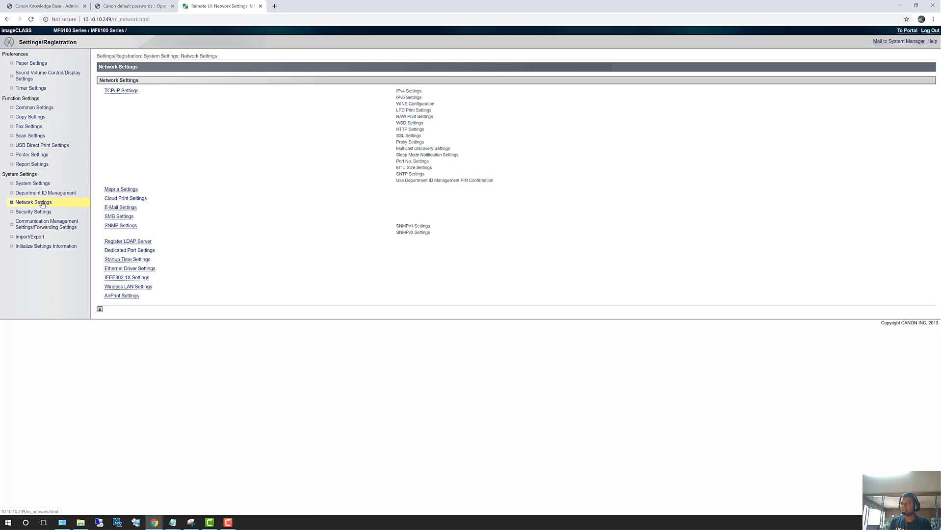
Step: Open the E-Mail Settings page and reload it to show the blank SMTP server and address
left_click(117, 211)
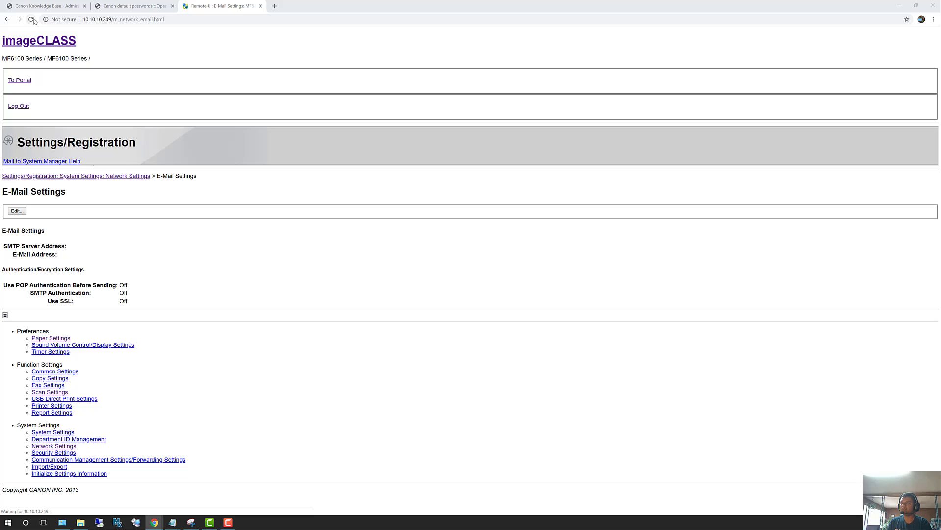
key("F5")
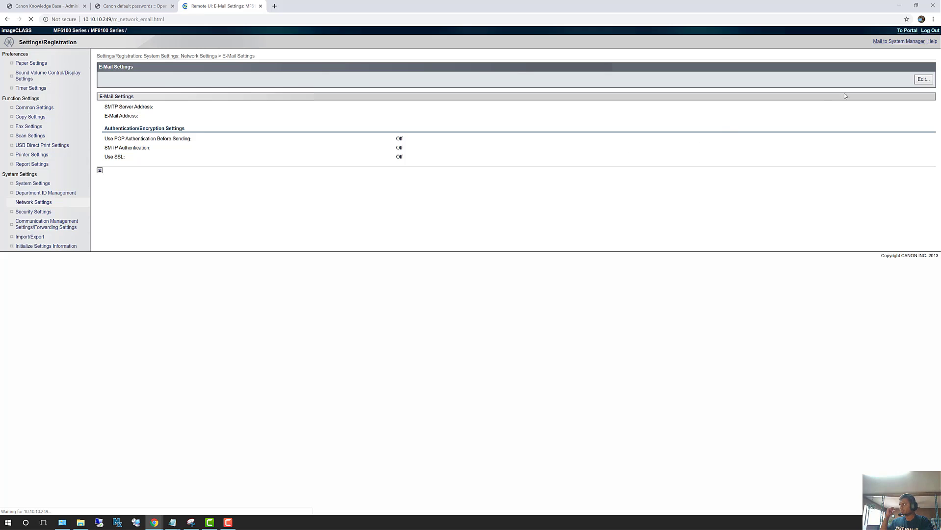
Step: Edit the e-mail settings: SMTP server smtp.office365.com and the sender's e-mail address
left_click(920, 81)
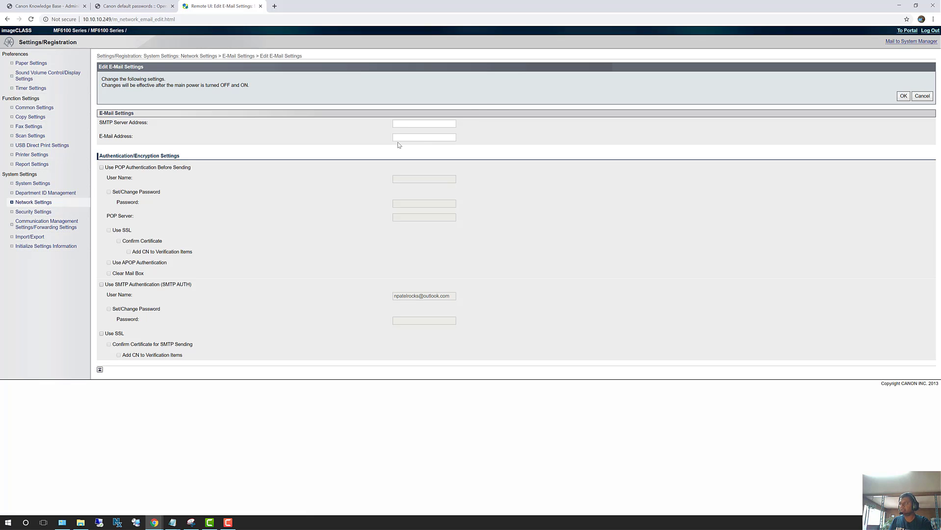
left_click(397, 125)
type("smtp.office365.com")
key("Tab")
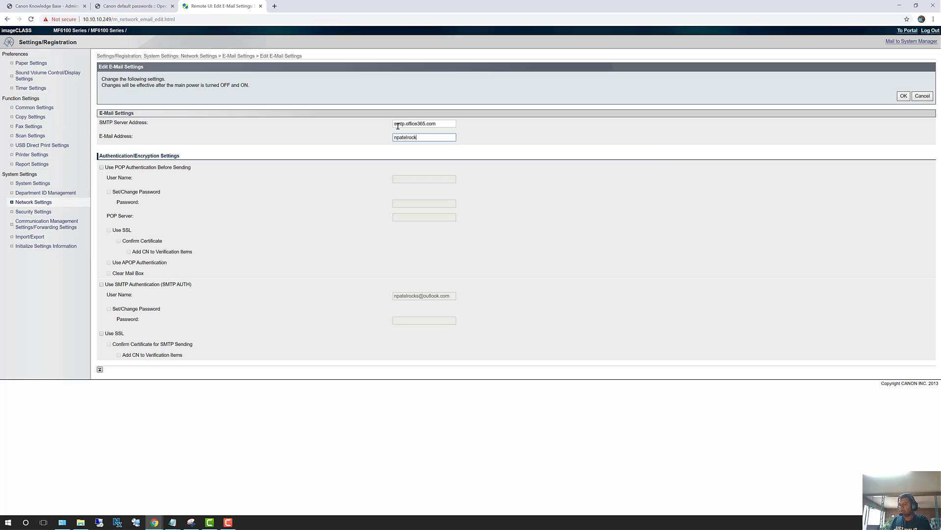
key("Tab")
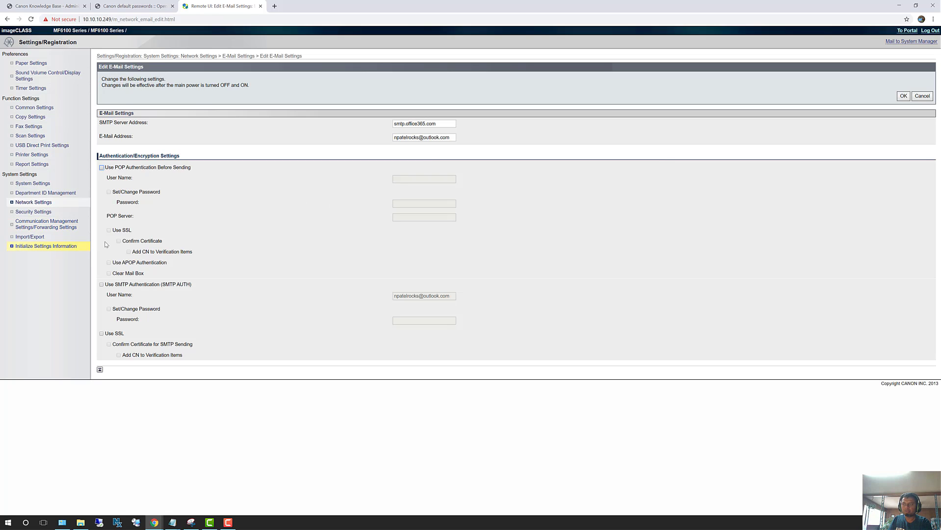
Step: Enable SMTP AUTH, set a new account password, and turn on Use SSL
left_click(101, 284)
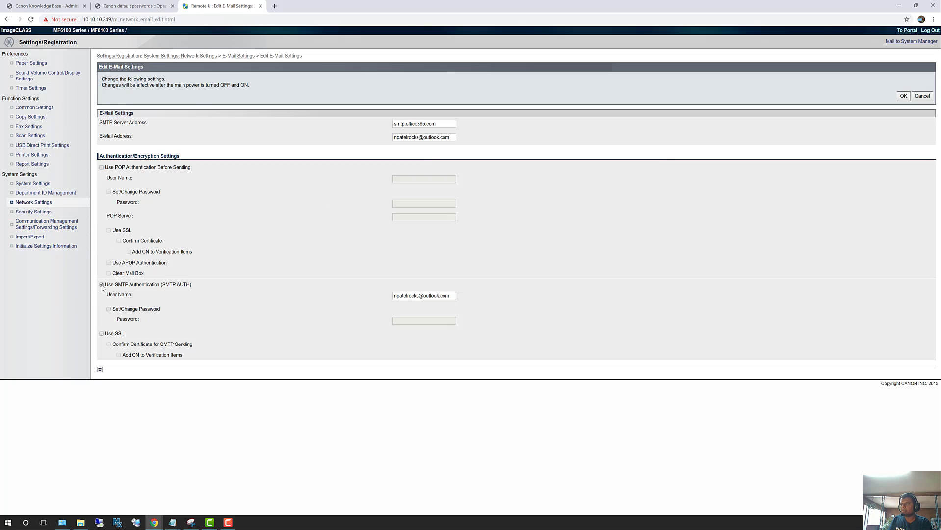
left_click_drag(393, 296, 451, 298)
left_click(452, 298)
key("ctrl+a")
left_click(109, 308)
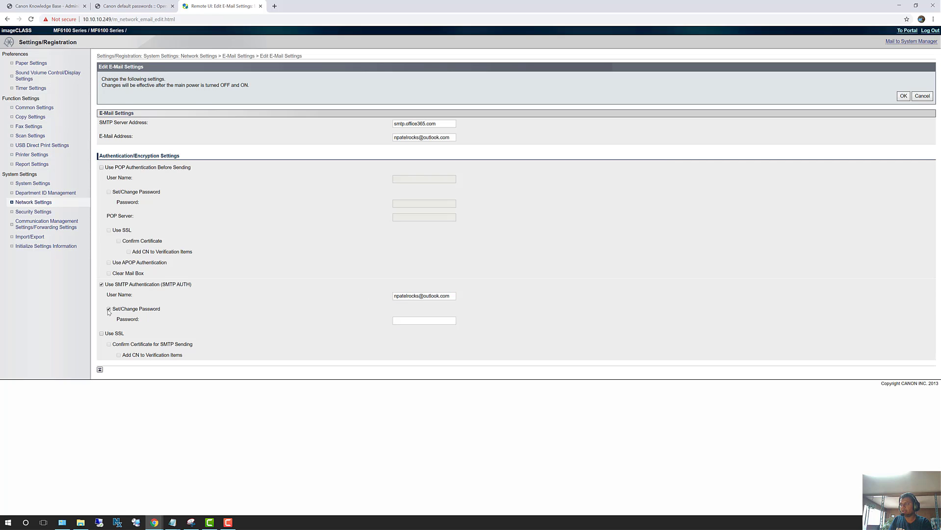
left_click(411, 321)
left_click(102, 334)
Step: Apply with OK, check smtp.office365.com and SSL On in the summary, then go To Portal
left_click(904, 96)
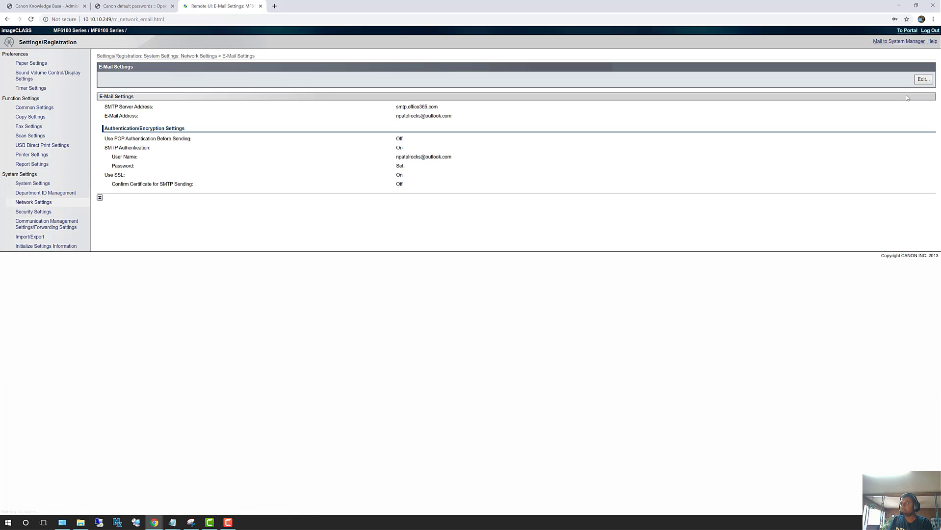
left_click_drag(395, 157, 445, 158)
left_click_drag(424, 106, 398, 106)
double_click(400, 138)
left_click_drag(417, 174, 395, 174)
left_click(907, 30)
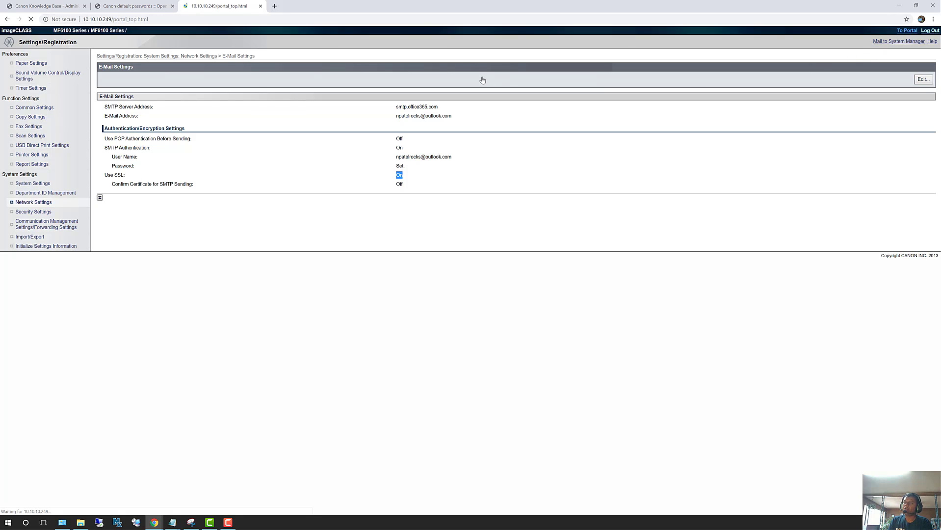
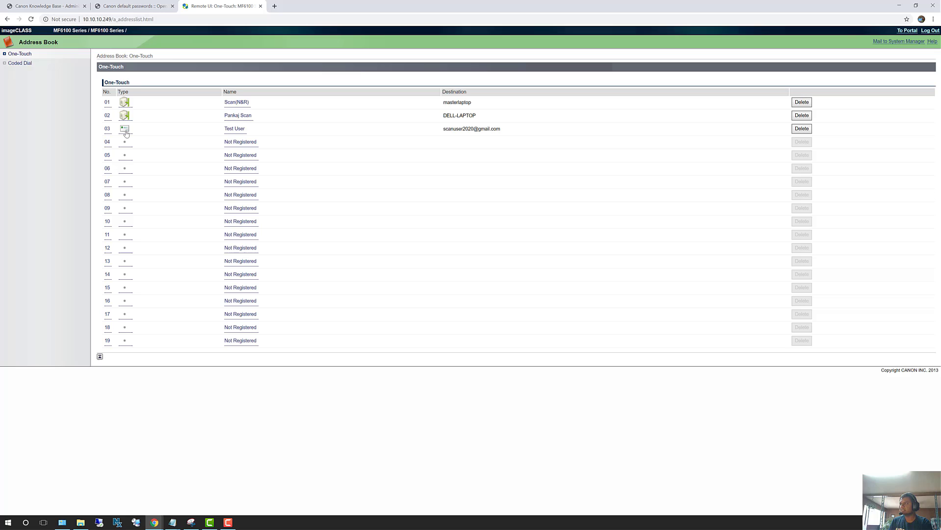
Step: Highlight the existing e-mail entry in row 03, then clear the highlight
left_click_drag(456, 130, 519, 129)
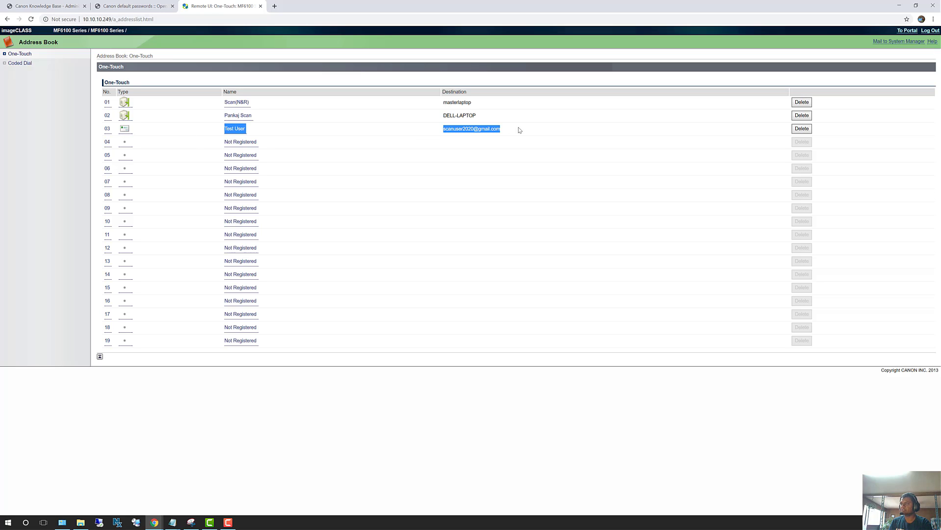
left_click(449, 152)
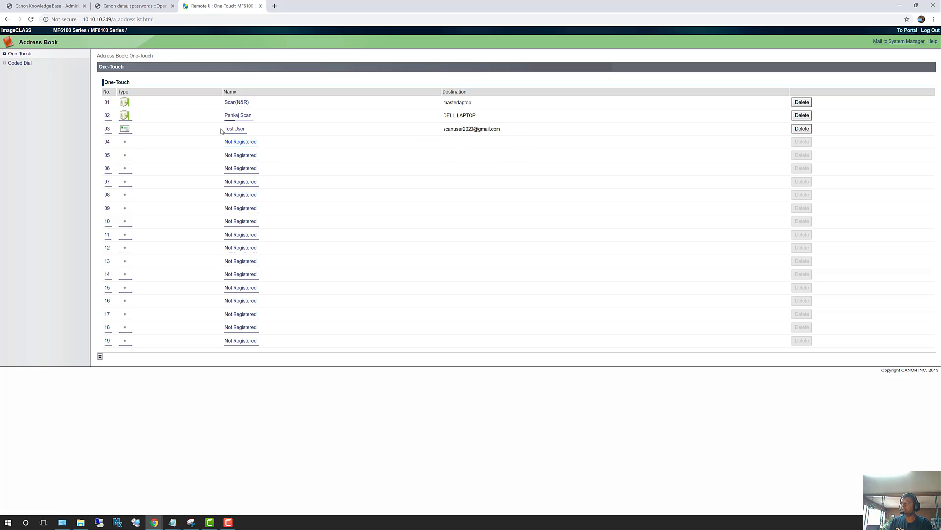
Step: Open registration for empty slot 04 and confirm E-Mail as its destination type
left_click(235, 143)
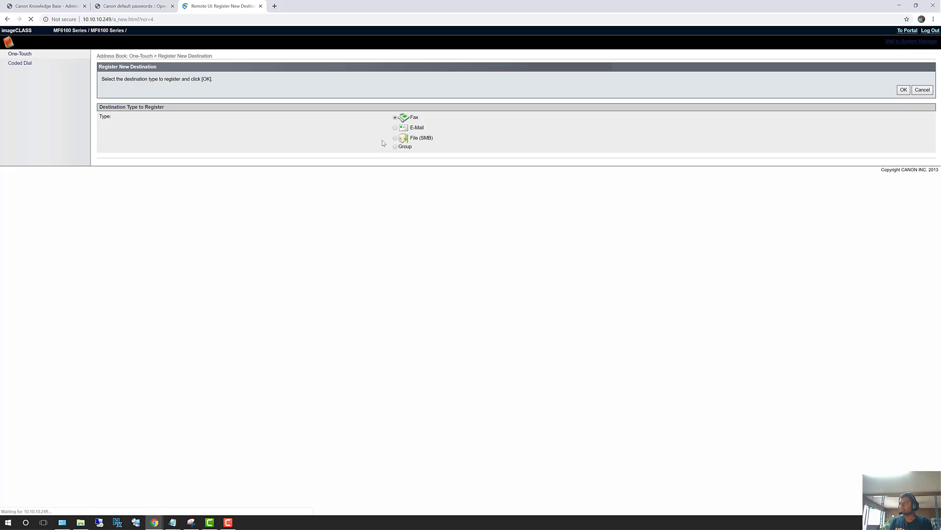
left_click(394, 128)
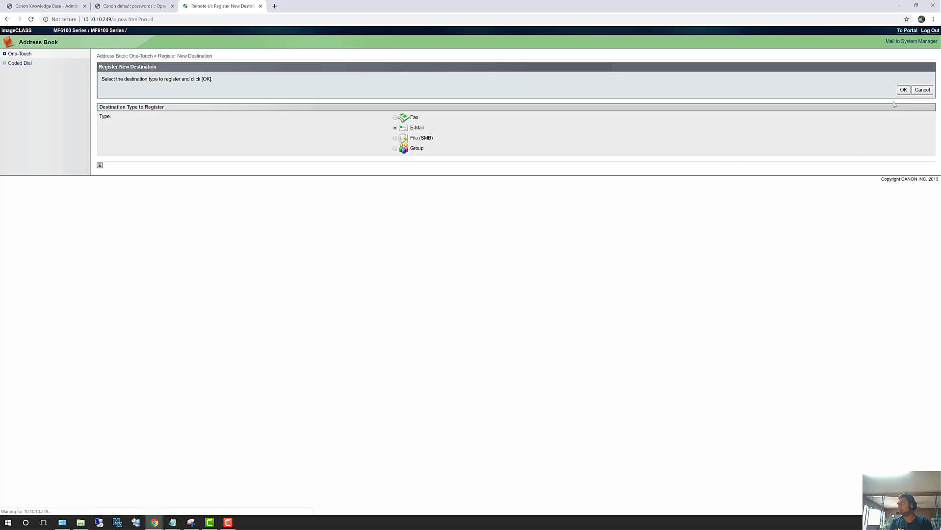
left_click(903, 89)
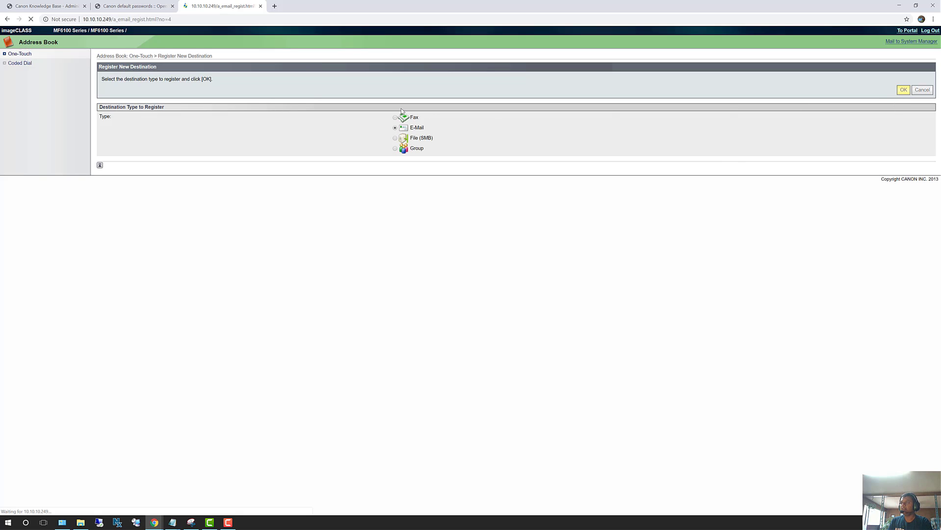
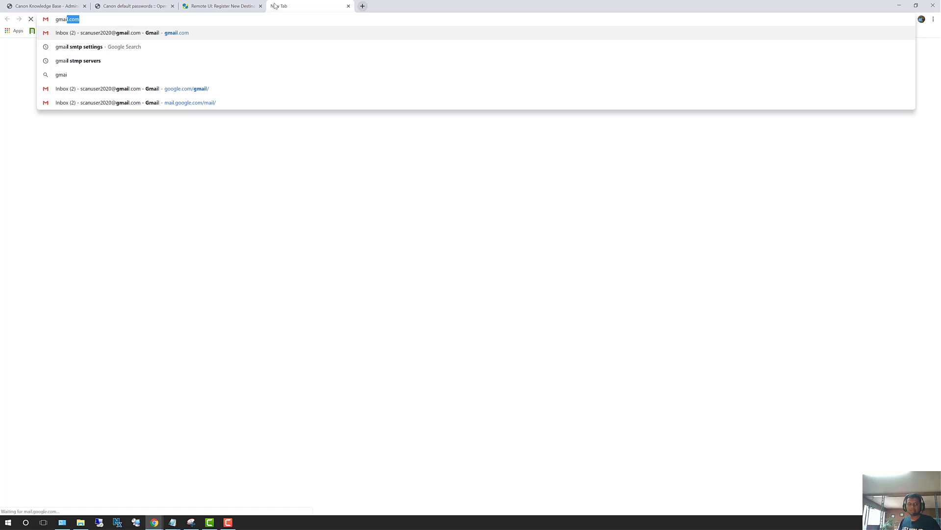
Step: Load gmail.com in the new Chrome tab from the address bar suggestion
key("Return")
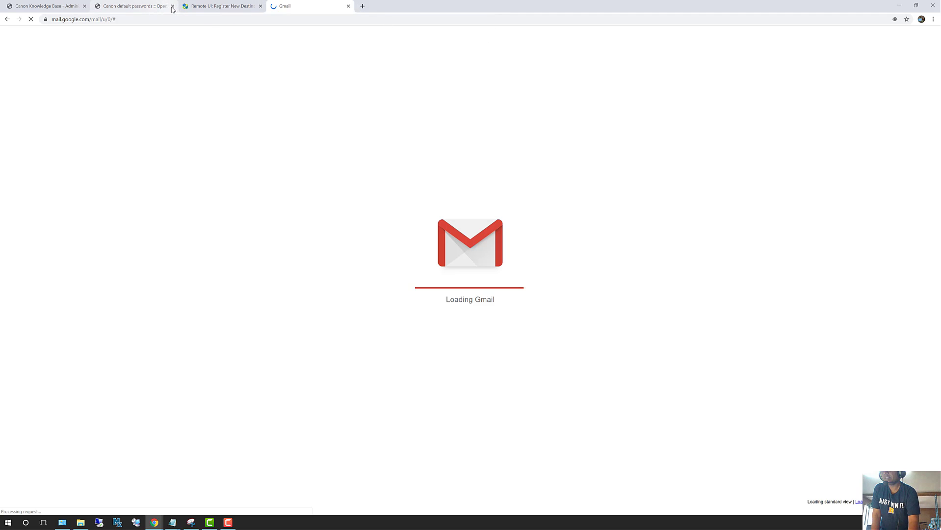
Step: Close the Canon Knowledge Base and default passwords tabs to reveal the Gmail inbox
left_click(84, 7)
left_click(84, 6)
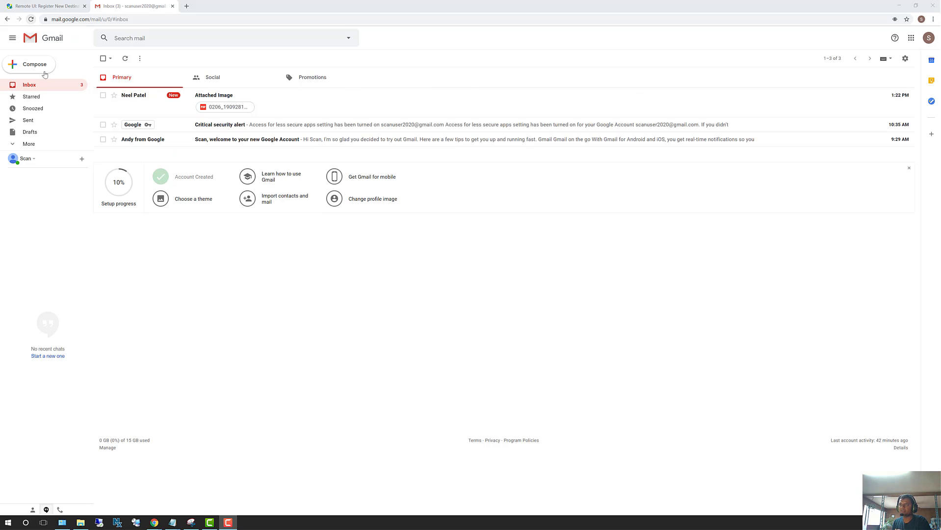
Step: Open the 'Attached Image' email and preview its scanned one-page PDF attachment
left_click(212, 102)
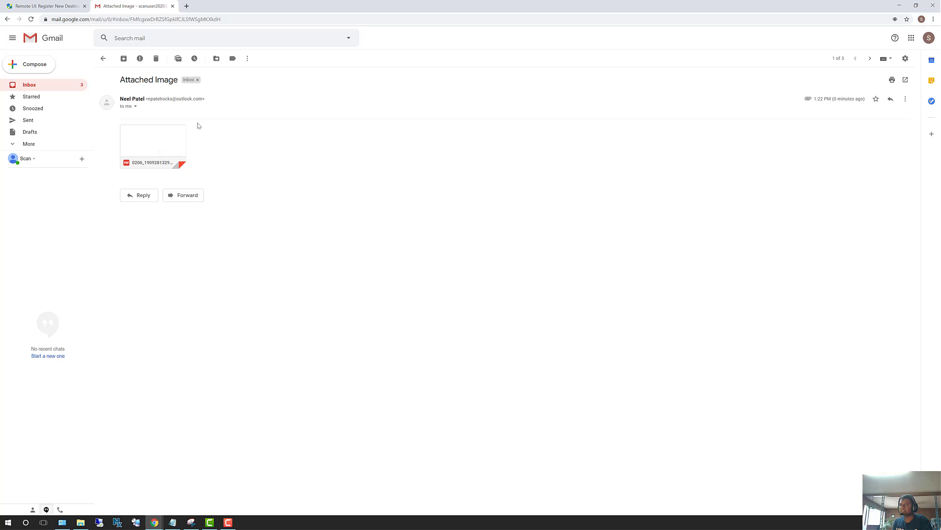
left_click(149, 146)
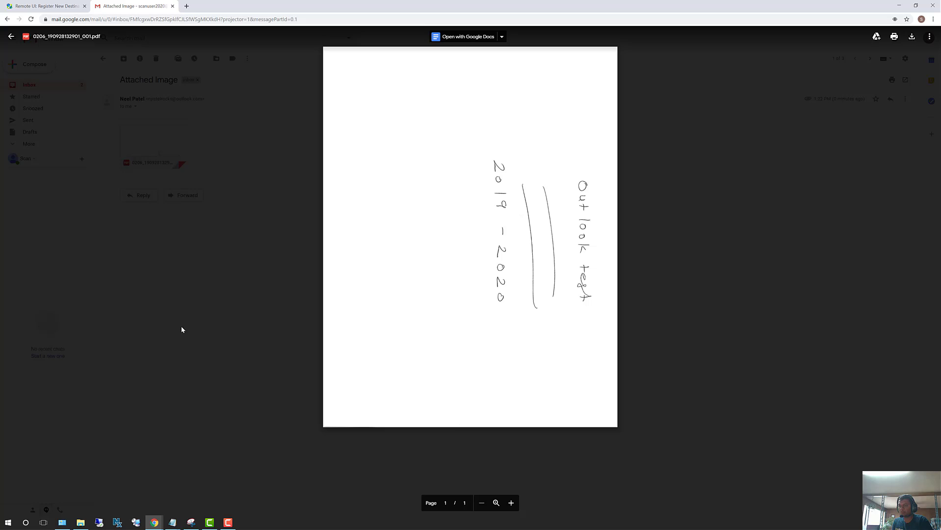
mouse_move(175, 517)
left_click(214, 490)
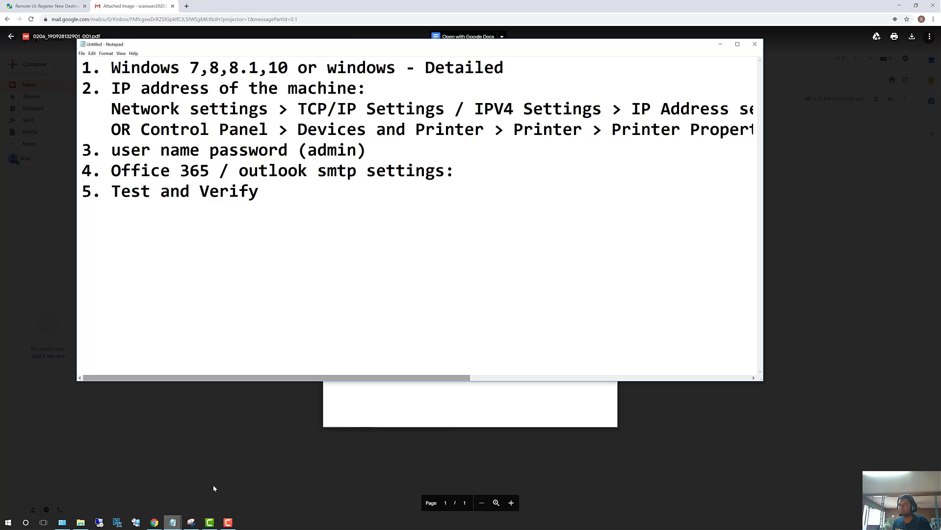
type("Network settings > TCP/IP Settings / IPV4 Settings > IP Address se    OR Control Panel > Devices and Printer > Printer > Printer Propert 3. user name password (admin) 4. Office 365 / outlook smtp settings: 5. Test and Verify")
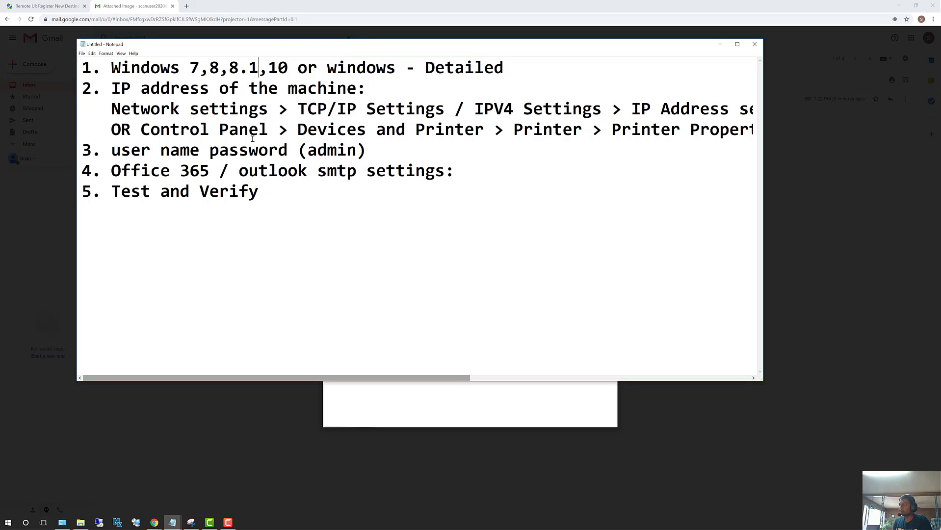
left_click(718, 43)
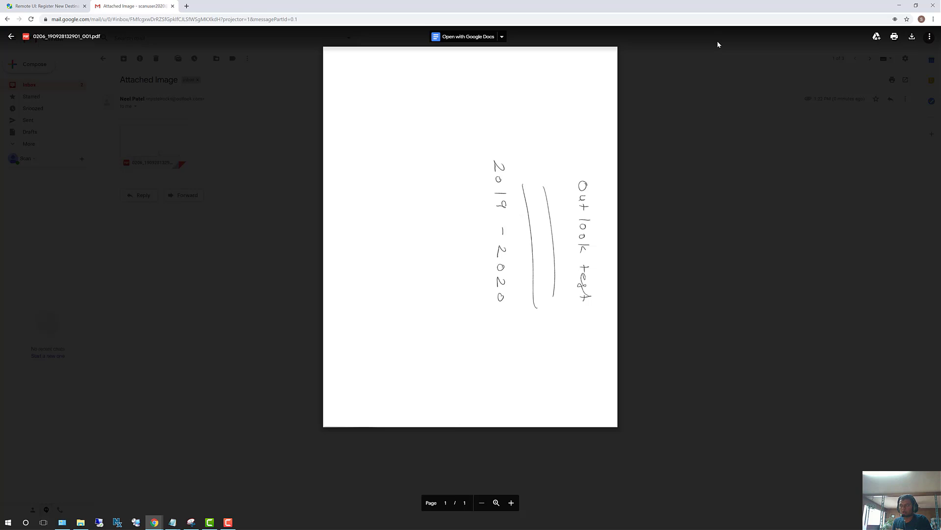